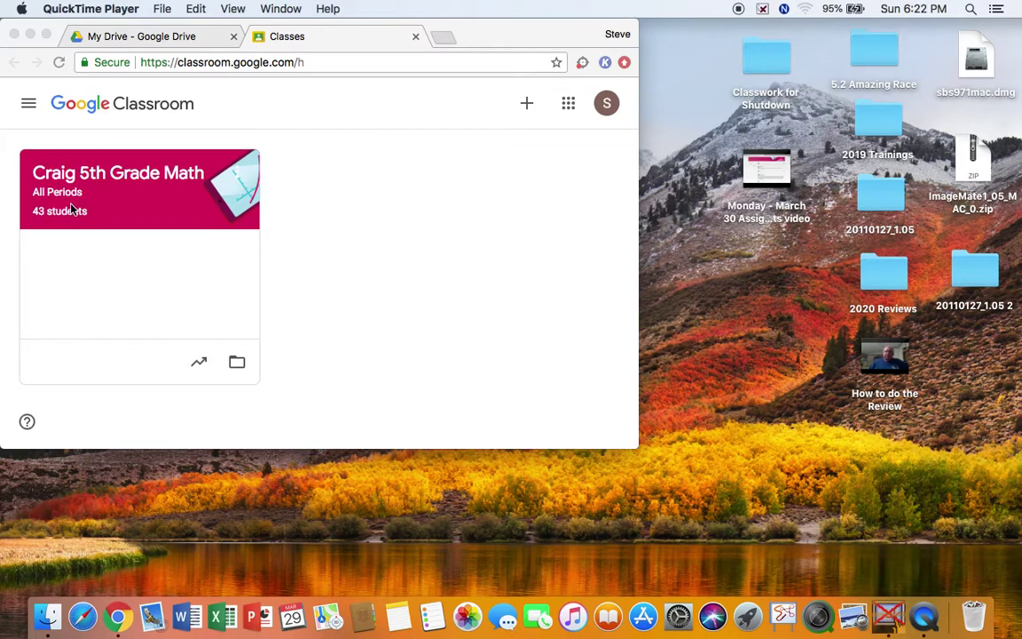
Maximize Chrome and open Review #12.pdf from the 5th Grade Math class's Review #12 - Kami assignment.
{"action": "left_click", "coordinate": [44, 34]}
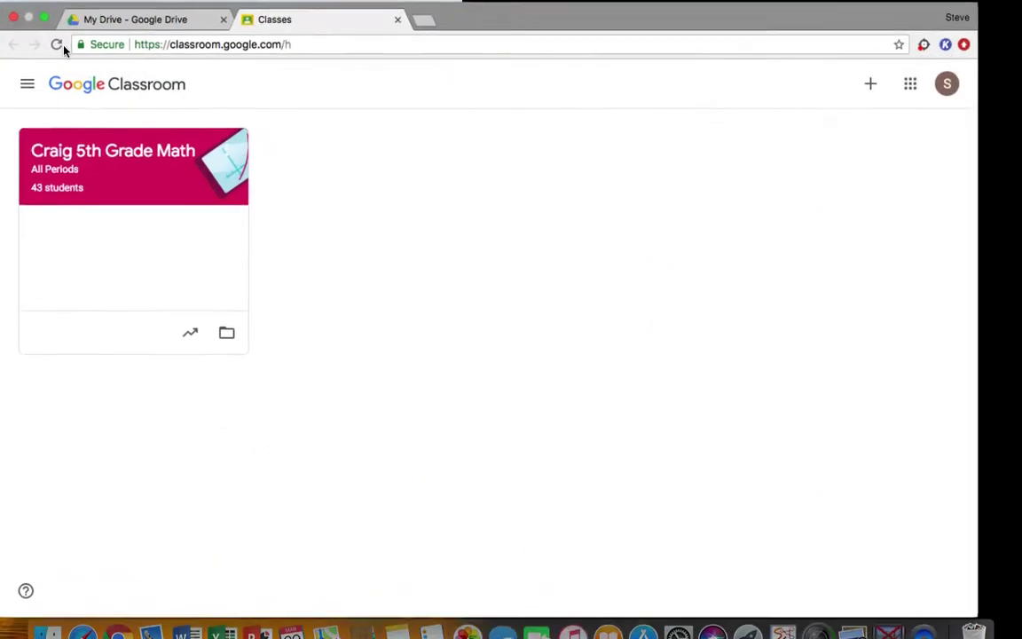
{"action": "left_click", "coordinate": [125, 160]}
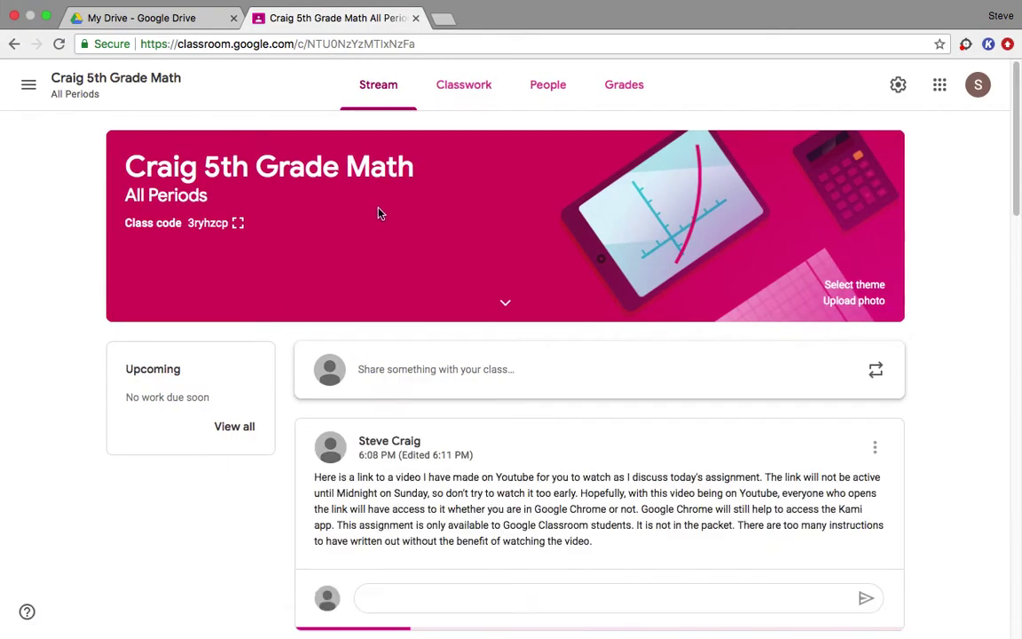
{"action": "left_click", "coordinate": [465, 88]}
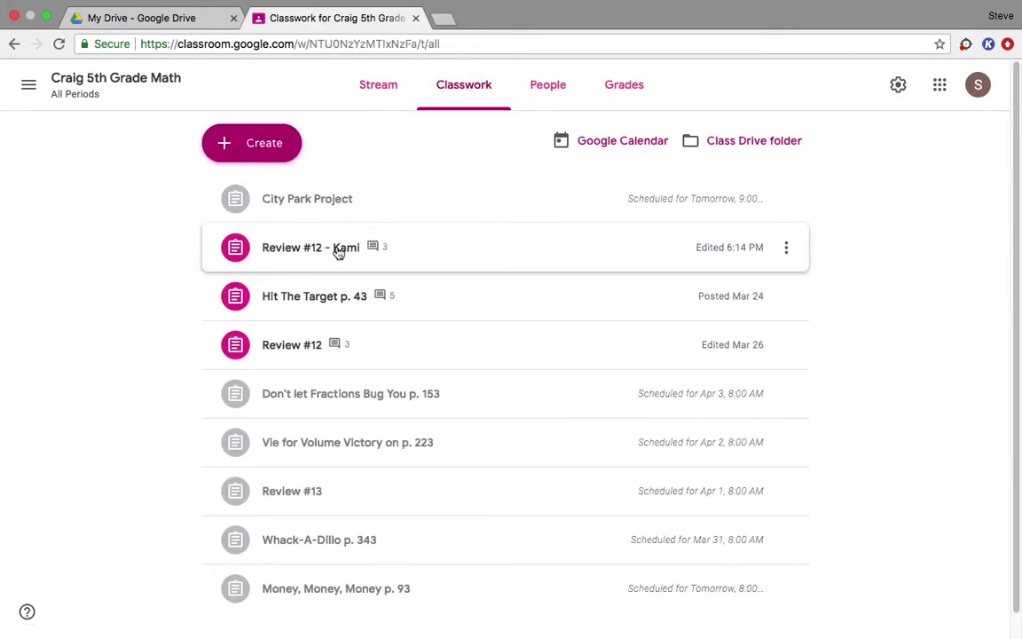
{"action": "left_click", "coordinate": [338, 253]}
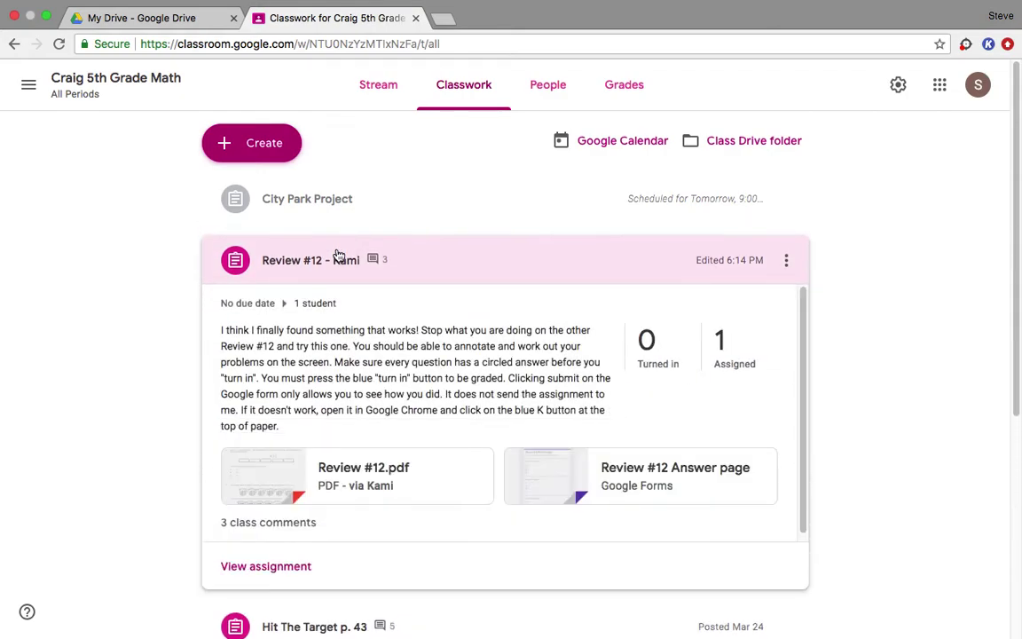
{"action": "left_click", "coordinate": [356, 489]}
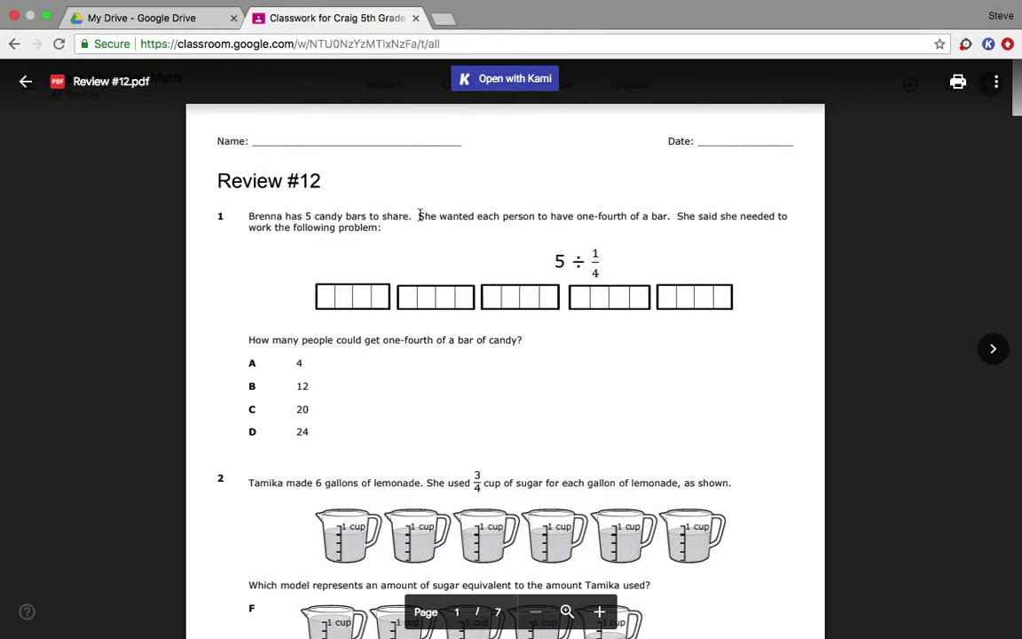
Open the Review #12.pdf preview in Kami so it can be annotated.
{"action": "left_click_drag", "start_coordinate": [418, 215], "coordinate": [383, 216]}
{"action": "left_click", "coordinate": [511, 209]}
{"action": "left_click", "coordinate": [355, 226]}
{"action": "left_click", "coordinate": [541, 174]}
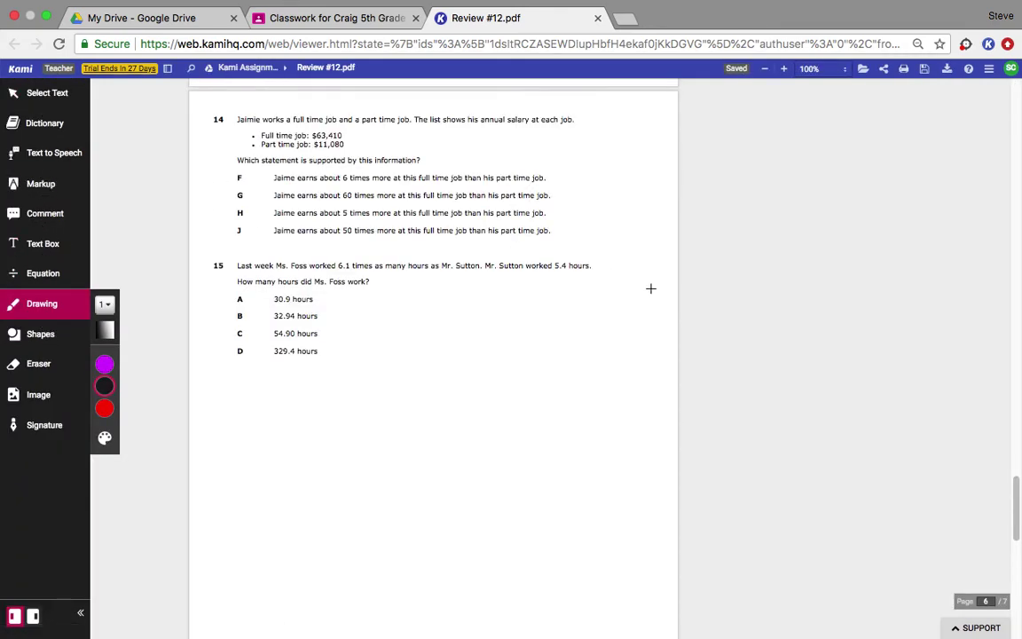
Keep the pen thickness at 1 and circle 5 ÷ 1/4 in question 1.
{"action": "left_click_drag", "start_coordinate": [1017, 512], "coordinate": [1018, 117]}
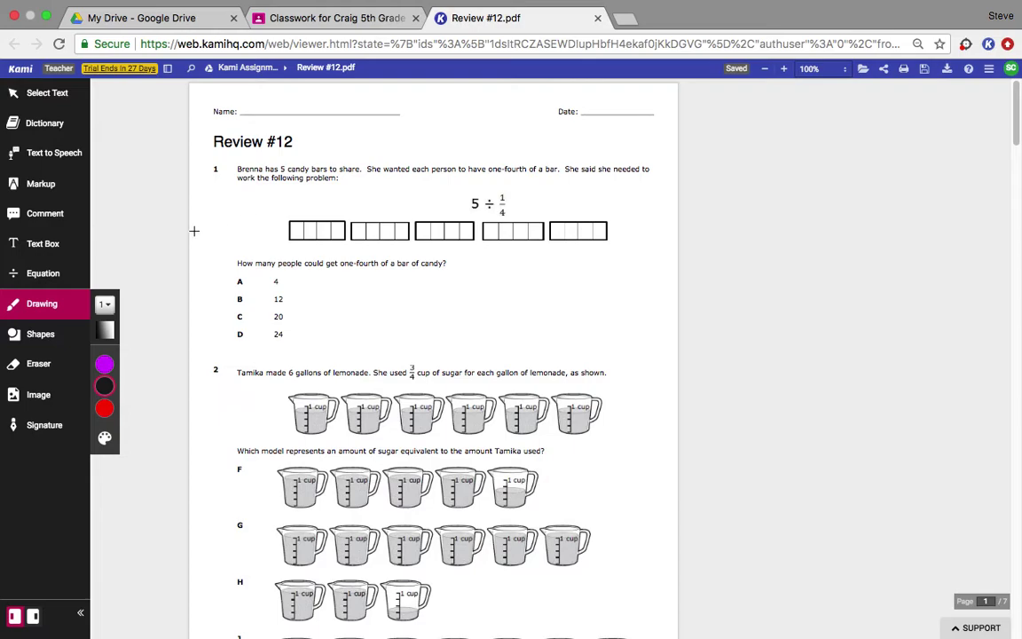
{"action": "left_click", "coordinate": [106, 307]}
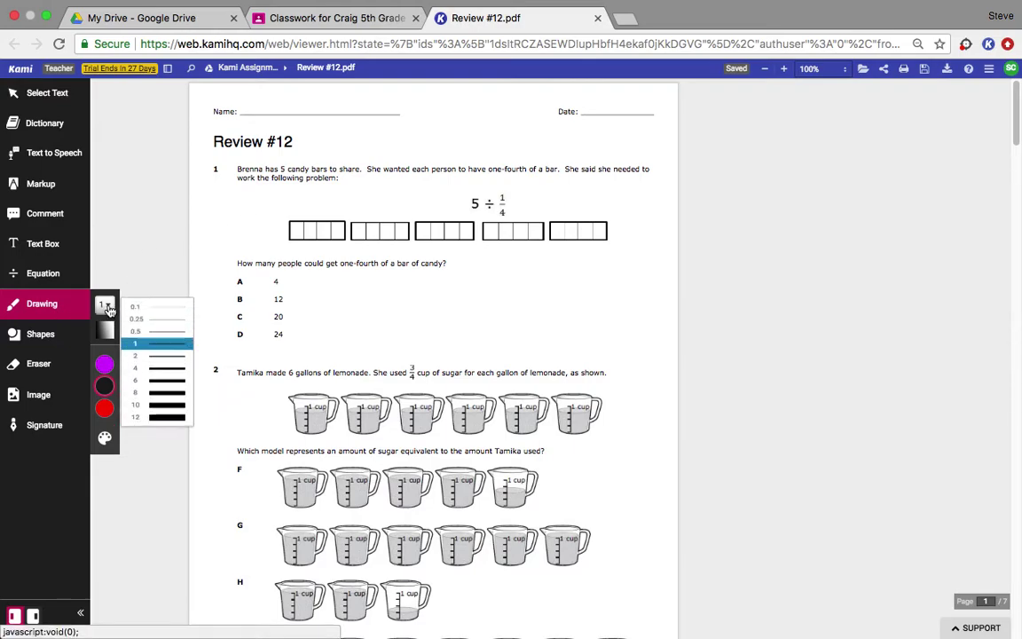
{"action": "left_click", "coordinate": [148, 351]}
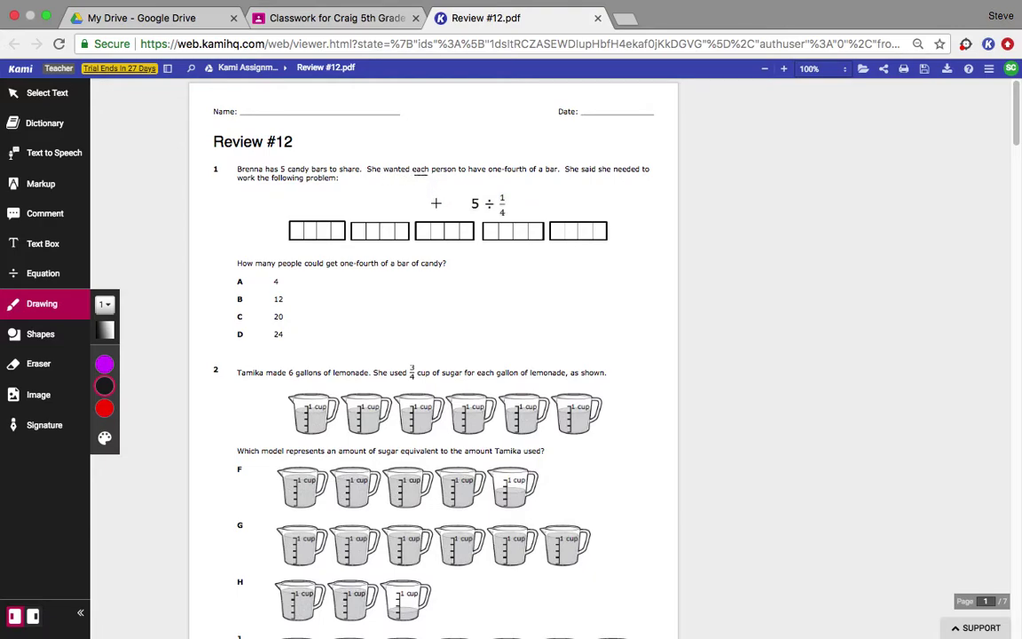
{"action": "mouse_move", "coordinate": [493, 188]}
{"action": "left_mouse_down"}
{"action": "mouse_move", "coordinate": [462, 202]}
{"action": "mouse_move", "coordinate": [498, 215]}
{"action": "mouse_move", "coordinate": [496, 188]}
{"action": "left_mouse_up"}
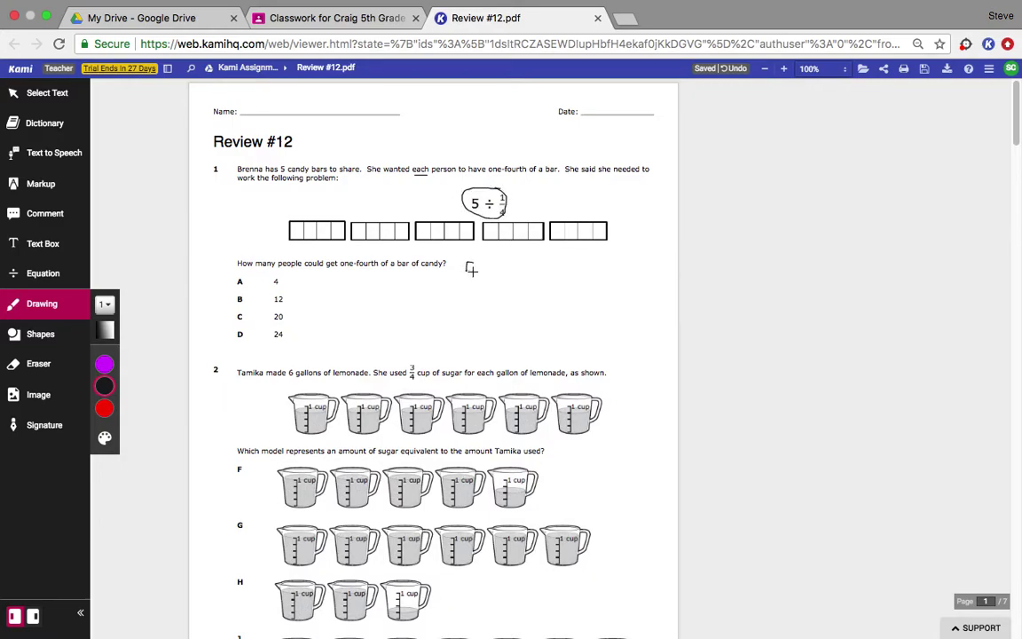
Handwrite the working 5/1 × 4/1 = 20/1 and circle answer C (20).
{"action": "left_click_drag", "start_coordinate": [460, 285], "coordinate": [495, 280]}
{"action": "mouse_move", "coordinate": [495, 266]}
{"action": "left_mouse_down"}
{"action": "mouse_move", "coordinate": [493, 300]}
{"action": "mouse_move", "coordinate": [504, 271]}
{"action": "left_mouse_up"}
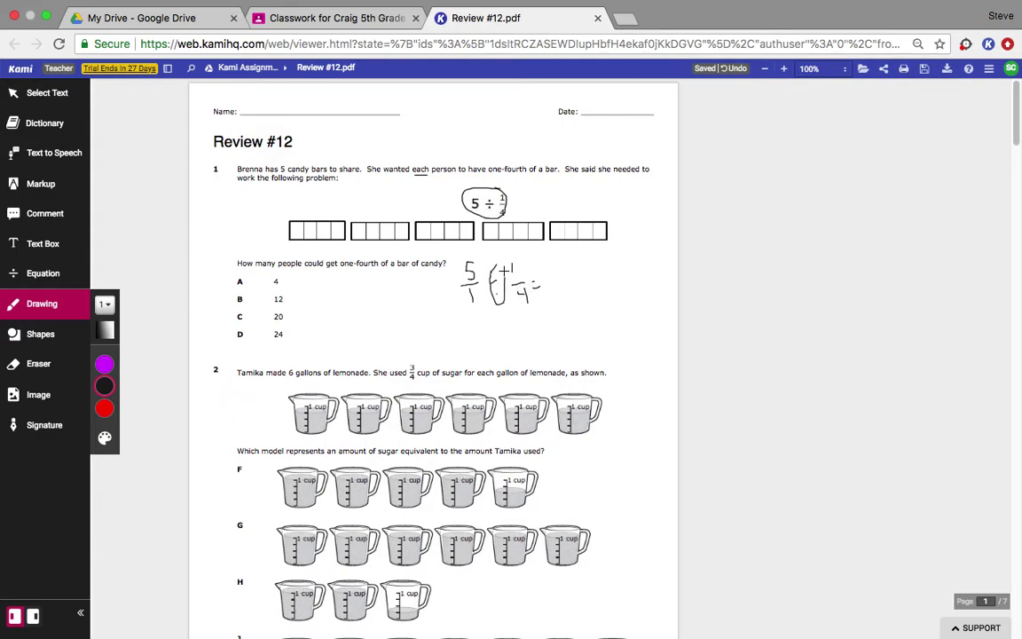
{"action": "mouse_move", "coordinate": [579, 256]}
{"action": "left_mouse_down"}
{"action": "mouse_move", "coordinate": [559, 257]}
{"action": "mouse_move", "coordinate": [562, 275]}
{"action": "mouse_move", "coordinate": [576, 278]}
{"action": "mouse_move", "coordinate": [565, 299]}
{"action": "left_mouse_up"}
{"action": "left_click_drag", "start_coordinate": [607, 258], "coordinate": [615, 270]}
{"action": "mouse_move", "coordinate": [611, 257]}
{"action": "left_mouse_down"}
{"action": "mouse_move", "coordinate": [612, 276]}
{"action": "mouse_move", "coordinate": [630, 279]}
{"action": "mouse_move", "coordinate": [618, 296]}
{"action": "mouse_move", "coordinate": [589, 286]}
{"action": "left_mouse_up"}
{"action": "left_click_drag", "start_coordinate": [589, 280], "coordinate": [582, 286]}
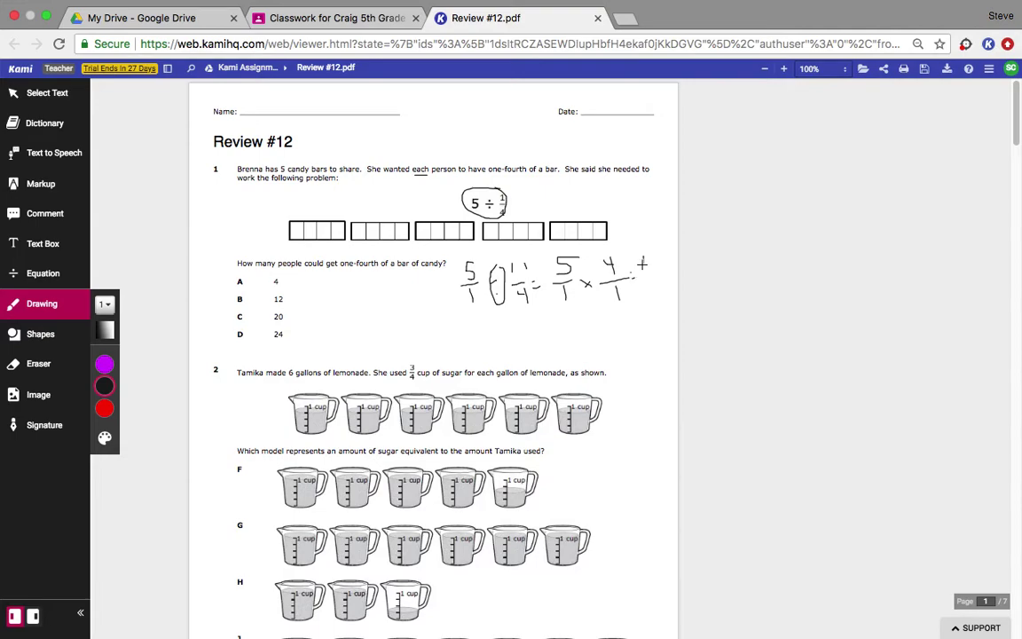
{"action": "mouse_move", "coordinate": [635, 258]}
{"action": "left_mouse_down"}
{"action": "mouse_move", "coordinate": [669, 267]}
{"action": "mouse_move", "coordinate": [655, 281]}
{"action": "left_mouse_up"}
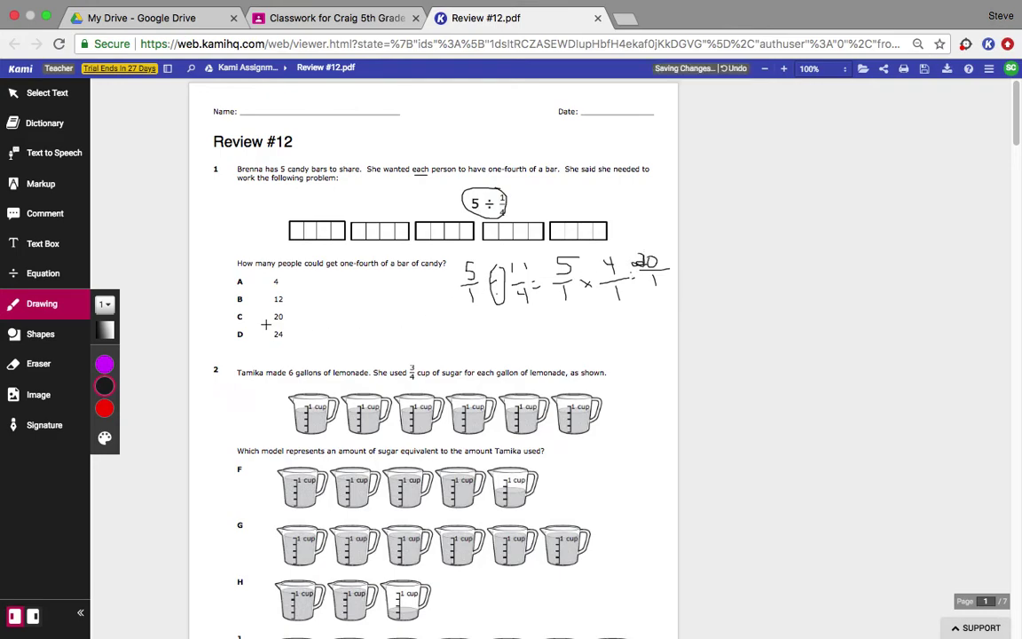
{"action": "mouse_move", "coordinate": [254, 309]}
{"action": "left_mouse_down"}
{"action": "mouse_move", "coordinate": [248, 325]}
{"action": "mouse_move", "coordinate": [237, 311]}
{"action": "left_mouse_up"}
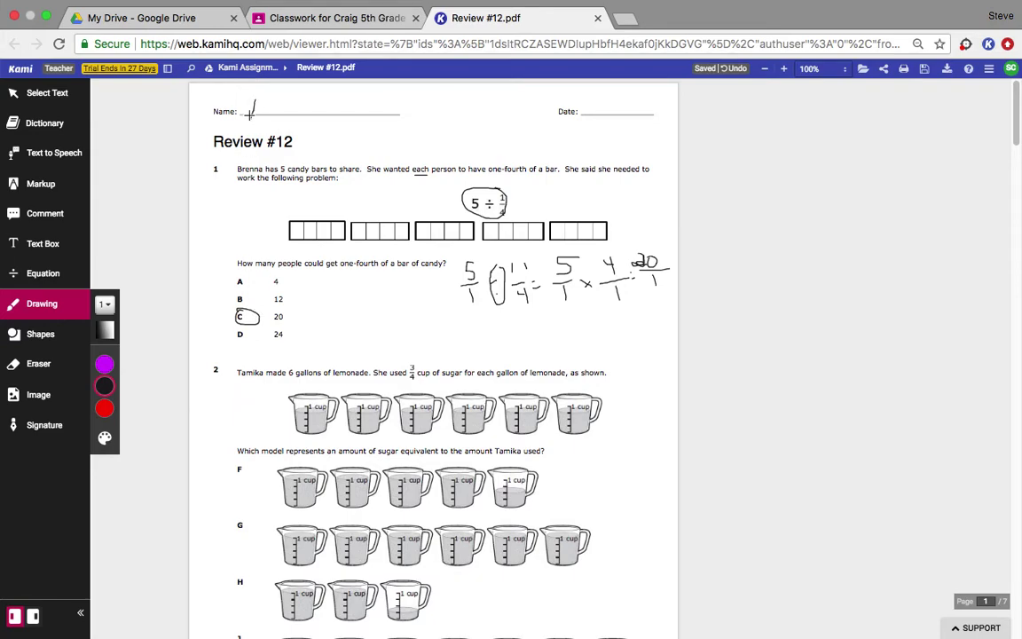
Handwrite the student's name on the Name line and circle answer A, 30.9 hours, for question 15.
{"action": "mouse_move", "coordinate": [251, 110]}
{"action": "left_mouse_down"}
{"action": "mouse_move", "coordinate": [256, 89]}
{"action": "mouse_move", "coordinate": [266, 116]}
{"action": "mouse_move", "coordinate": [347, 106]}
{"action": "mouse_move", "coordinate": [385, 130]}
{"action": "left_mouse_up"}
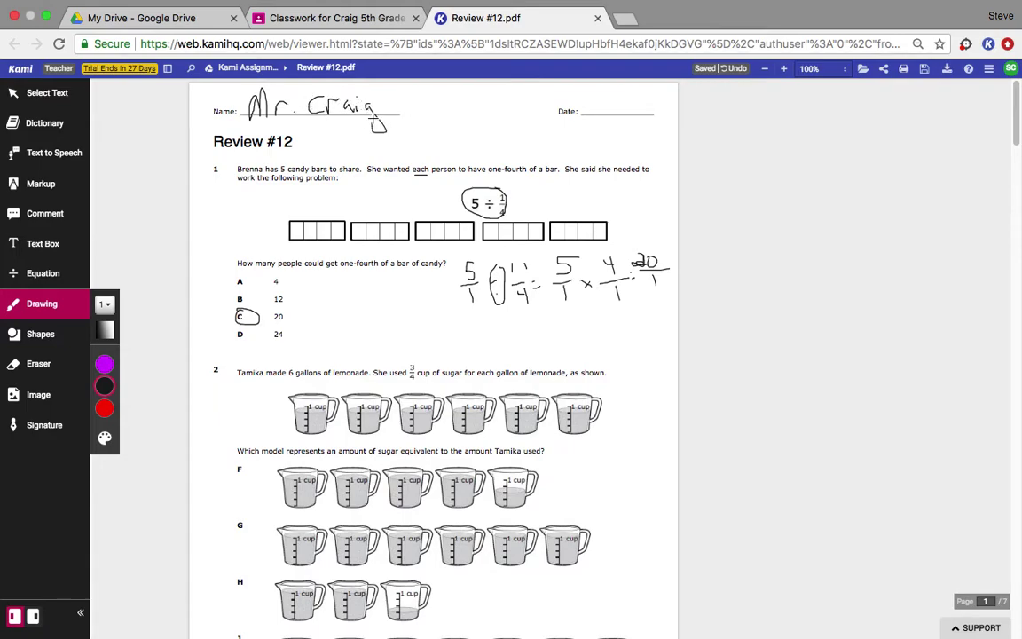
{"action": "left_click", "coordinate": [104, 386]}
{"action": "scroll", "coordinate": [393, 345], "scroll_direction": "down", "scroll_amount": 20}
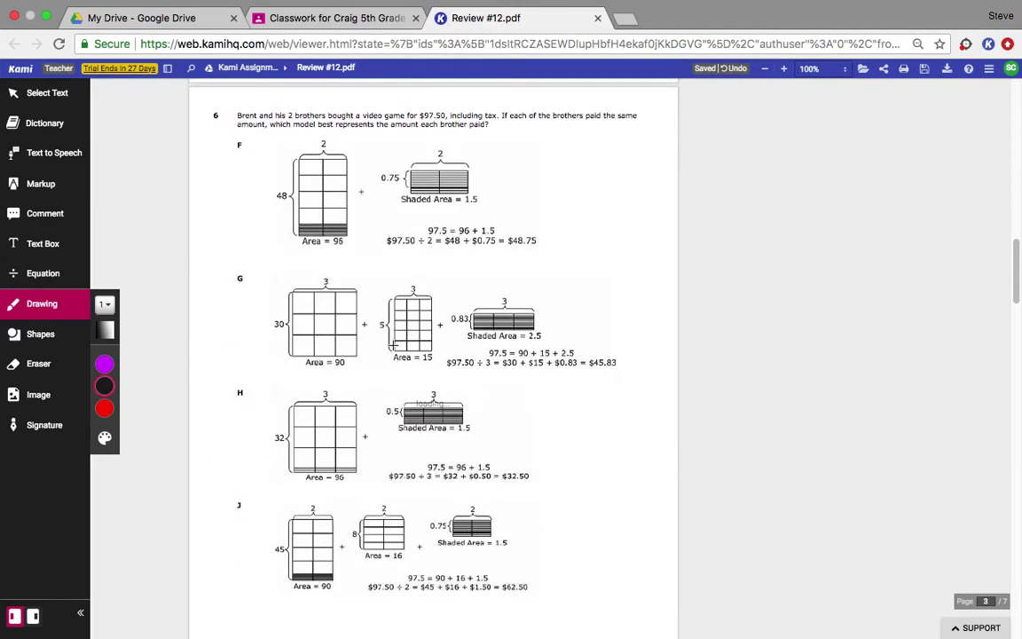
{"action": "scroll", "coordinate": [393, 345], "scroll_direction": "down", "scroll_amount": 20}
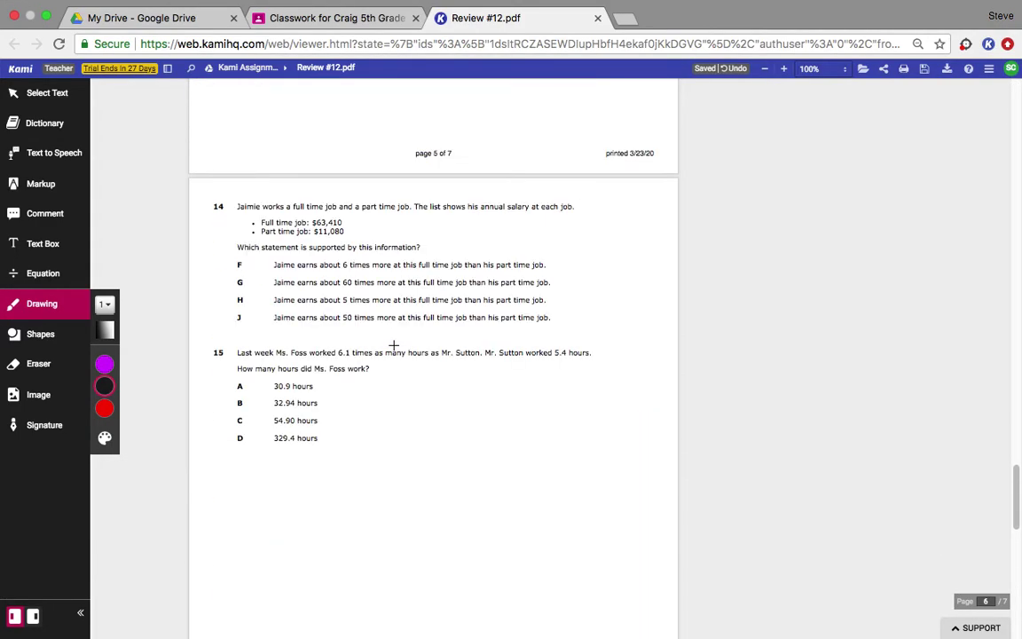
{"action": "scroll", "coordinate": [392, 345], "scroll_direction": "down", "scroll_amount": 3}
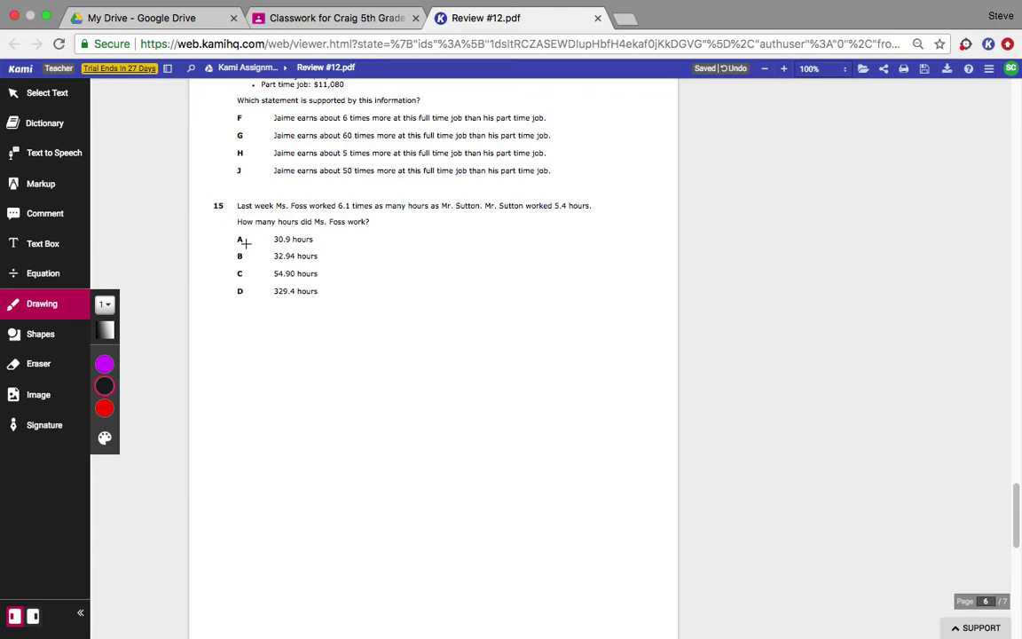
{"action": "left_click_drag", "start_coordinate": [243, 234], "coordinate": [239, 235]}
{"action": "left_click", "coordinate": [624, 19]}
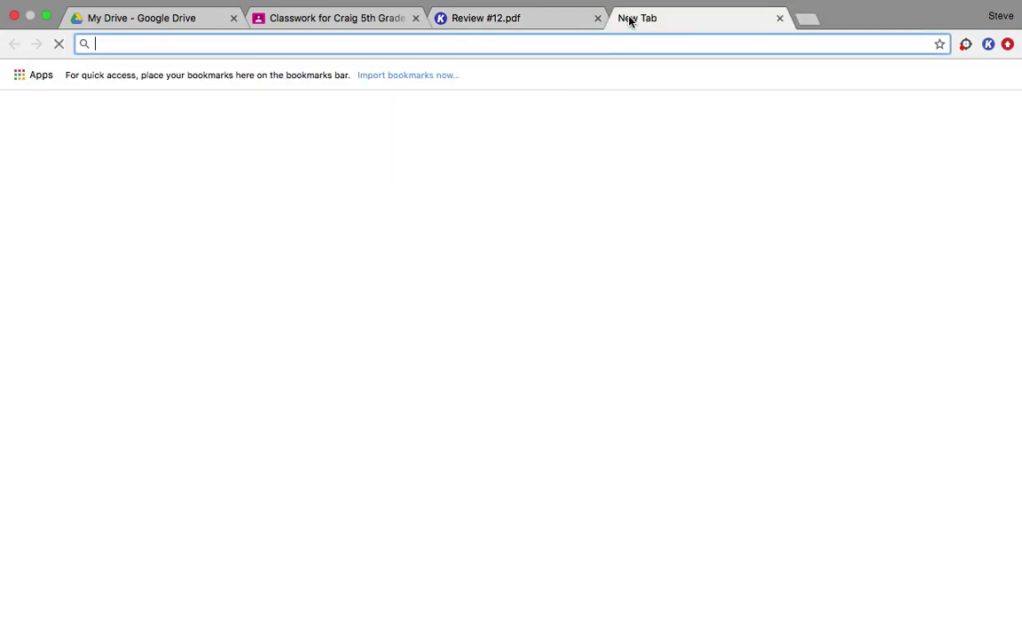
Reach Classroom through the Google apps grid and expand Review #12 - Kami in 5th Grade Math.
{"action": "left_click", "coordinate": [950, 114]}
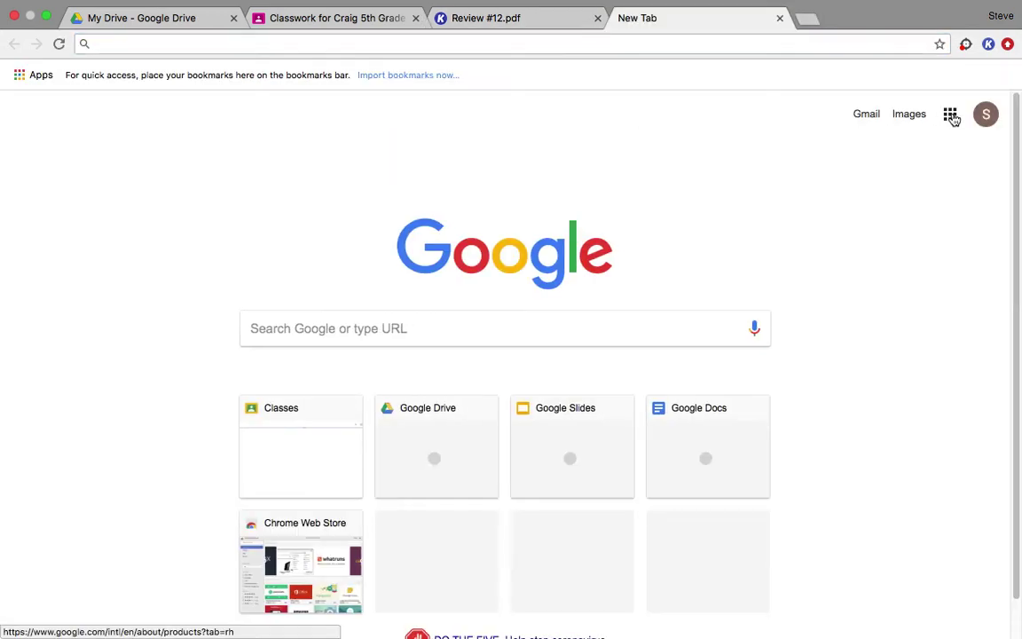
{"action": "left_click", "coordinate": [779, 278]}
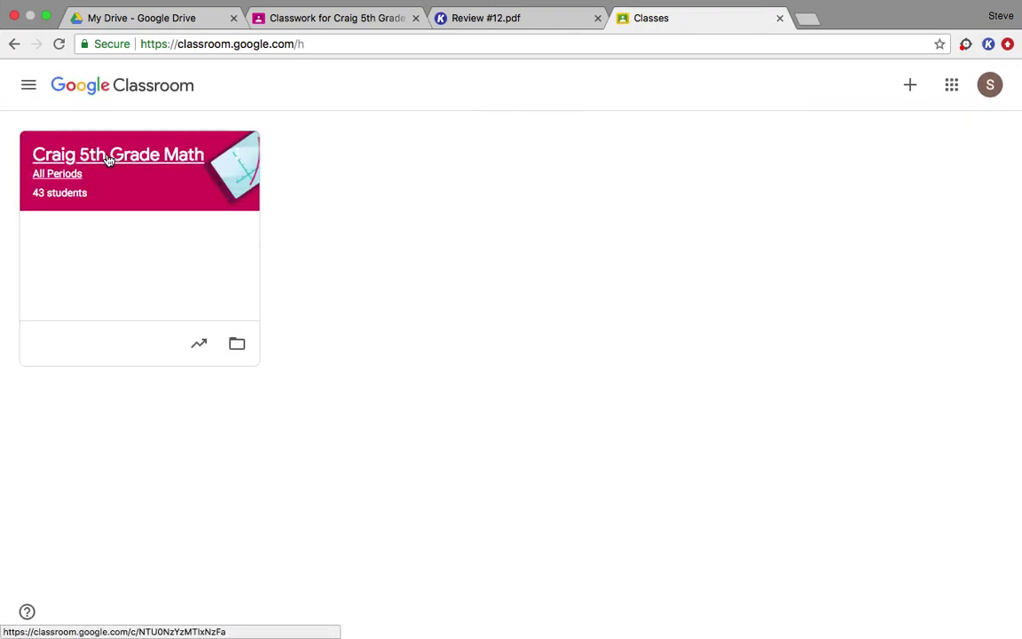
{"action": "left_click", "coordinate": [108, 158]}
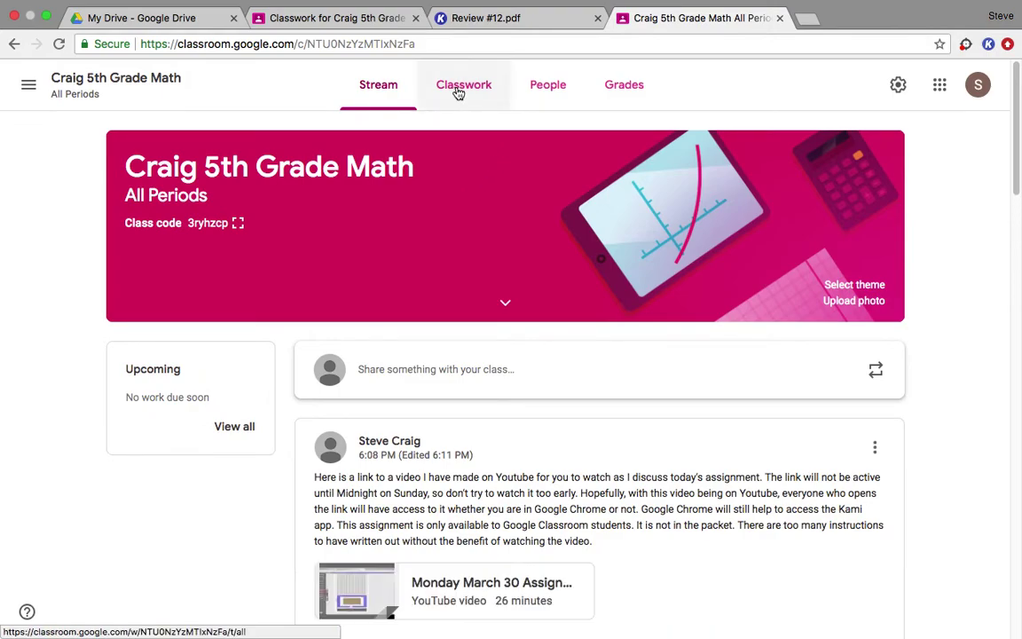
{"action": "left_click", "coordinate": [458, 87]}
{"action": "left_click", "coordinate": [353, 250]}
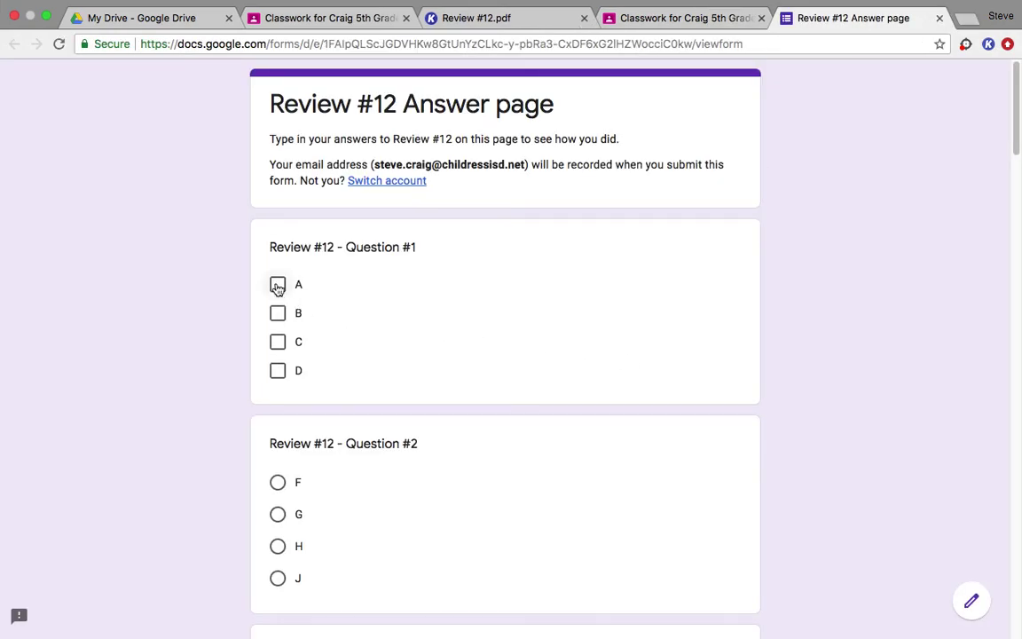
Mark C for Question #1 and G for Question #2, then submit the form.
{"action": "left_click", "coordinate": [277, 343]}
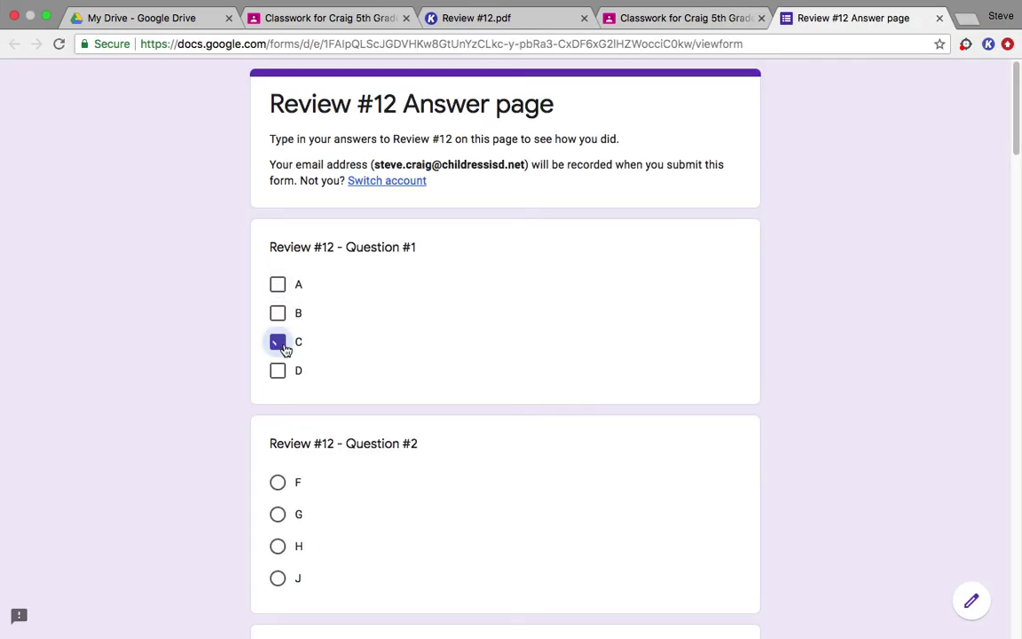
{"action": "left_click", "coordinate": [277, 514]}
{"action": "scroll", "coordinate": [422, 481], "scroll_direction": "down", "scroll_amount": 1}
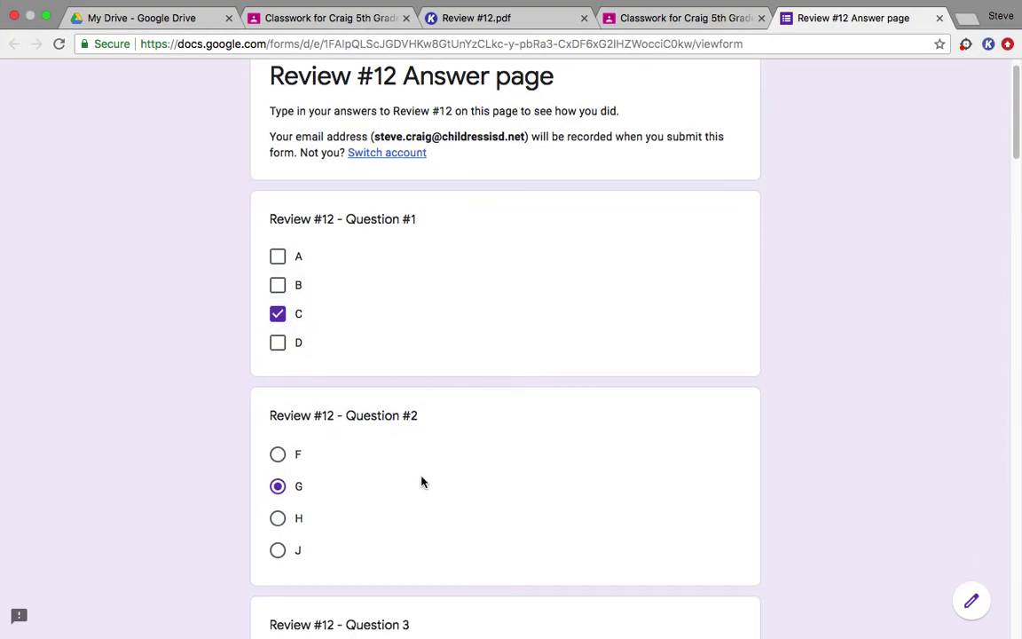
{"action": "scroll", "coordinate": [422, 482], "scroll_direction": "down", "scroll_amount": 3}
{"action": "scroll", "coordinate": [422, 480], "scroll_direction": "down", "scroll_amount": 20}
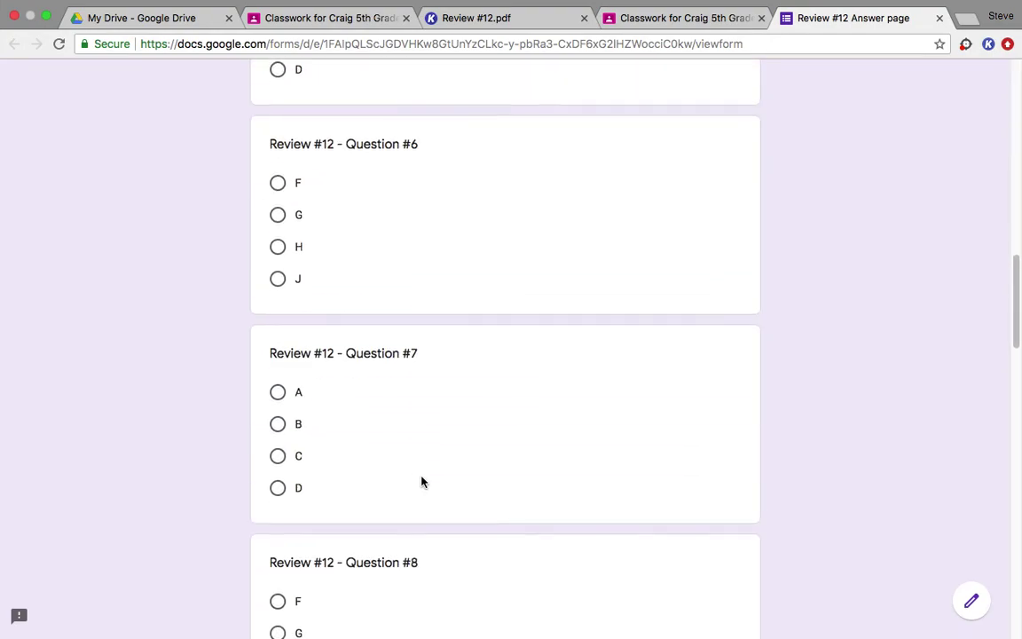
{"action": "scroll", "coordinate": [421, 480], "scroll_direction": "down", "scroll_amount": 12}
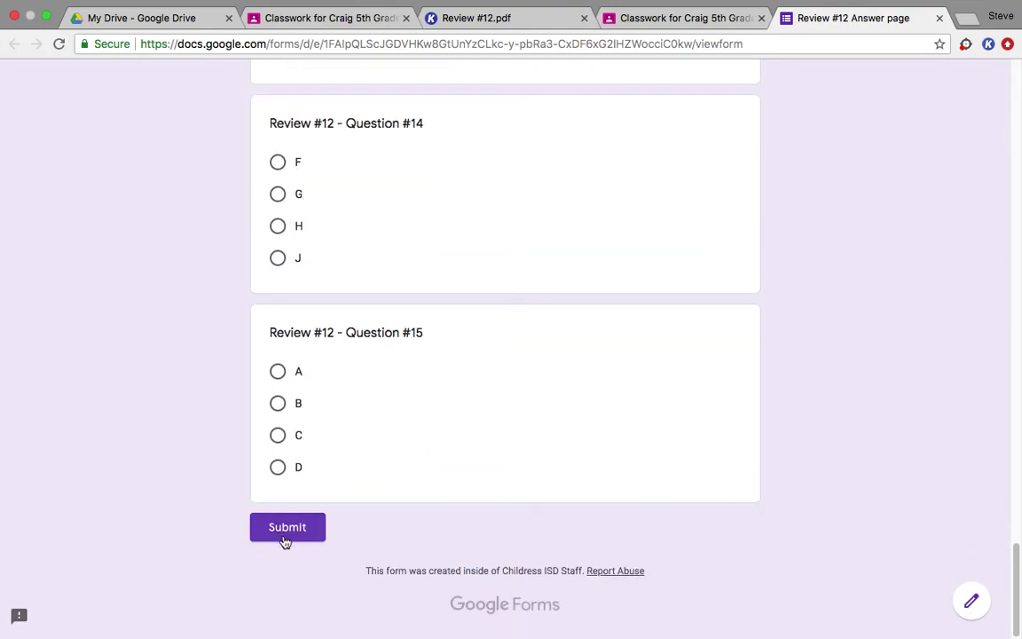
{"action": "left_click", "coordinate": [283, 531]}
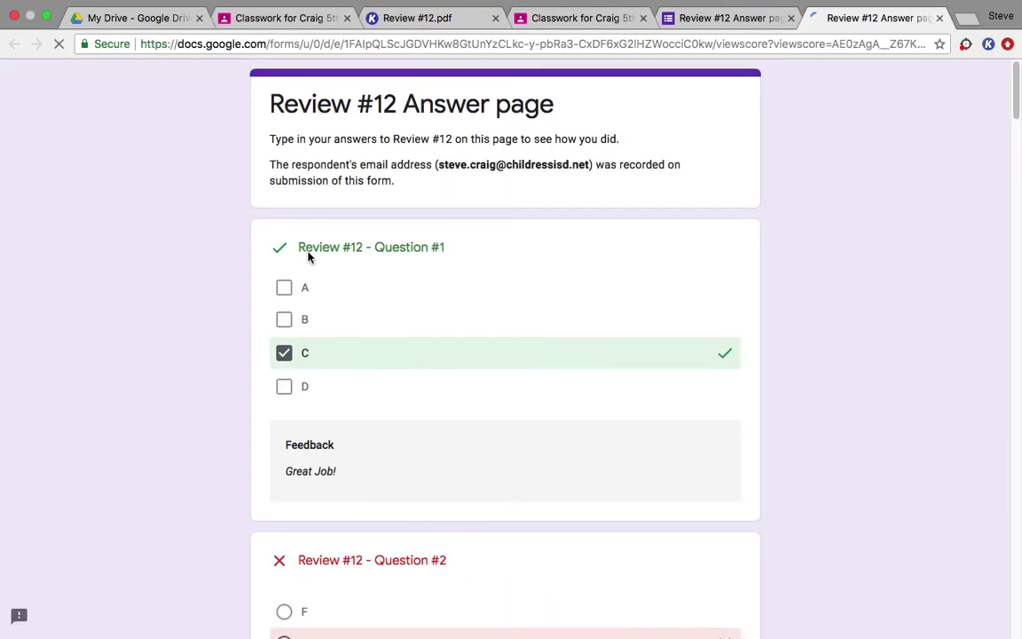
Scroll to Question #2's scored result and select the start of its feedback.
{"action": "scroll", "coordinate": [517, 307], "scroll_direction": "down", "scroll_amount": 3}
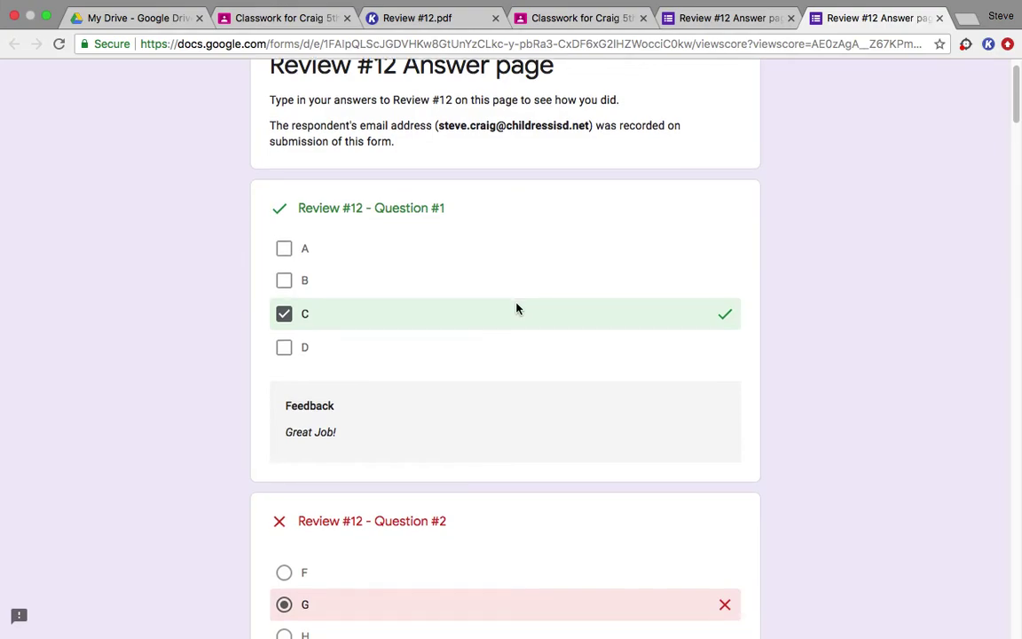
{"action": "scroll", "coordinate": [517, 307], "scroll_direction": "down", "scroll_amount": 5}
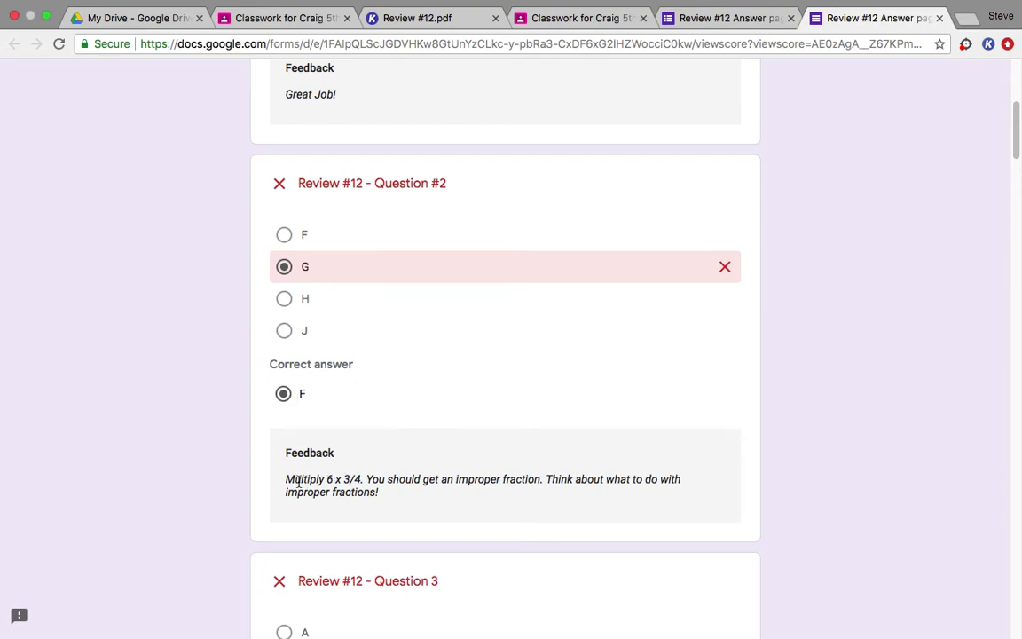
{"action": "left_click_drag", "start_coordinate": [285, 479], "coordinate": [365, 480]}
Switch back to the Kami Review #12.pdf tab and scroll from page 1 through page 7.
{"action": "left_click", "coordinate": [665, 18]}
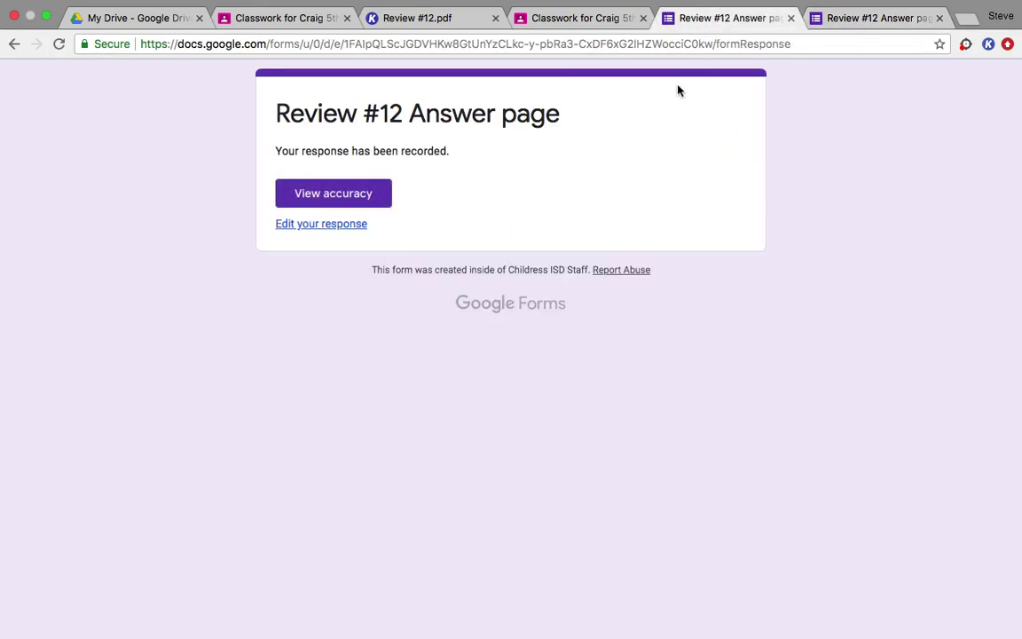
{"action": "left_click", "coordinate": [541, 17]}
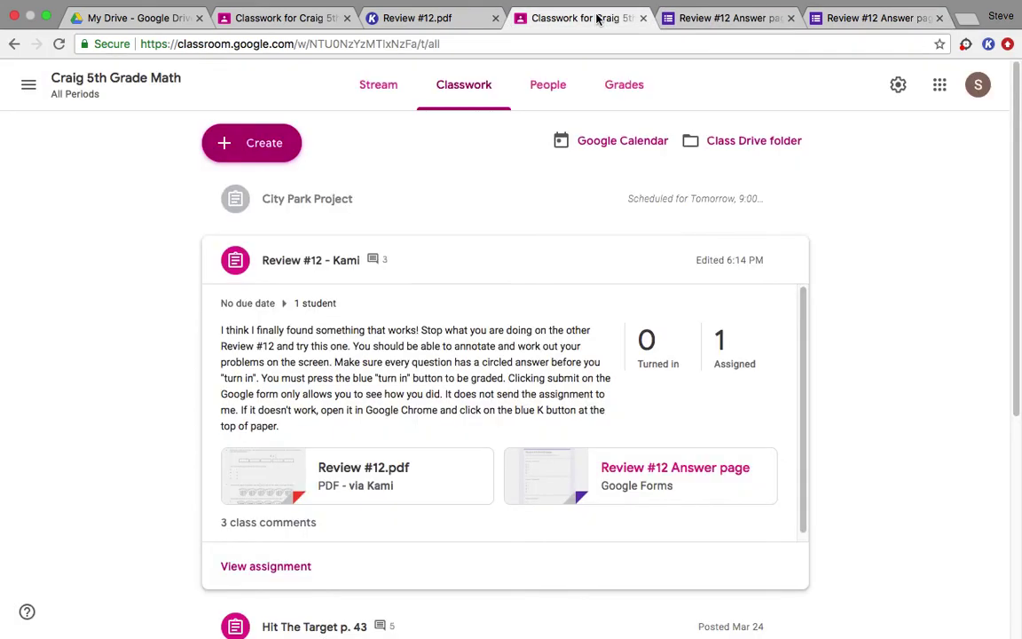
{"action": "left_click", "coordinate": [463, 19]}
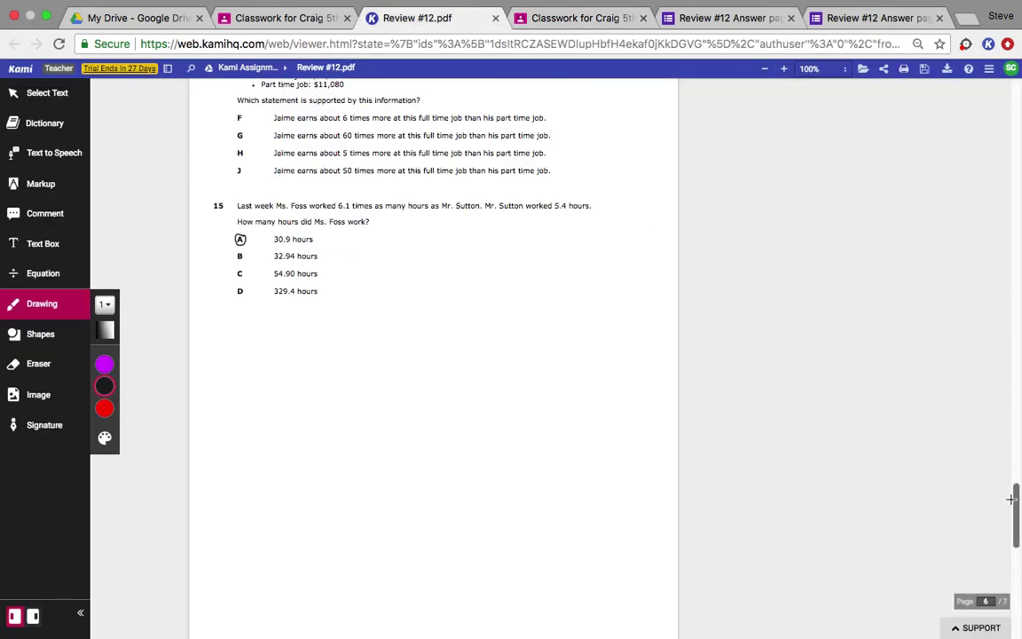
{"action": "left_click_drag", "start_coordinate": [1016, 510], "coordinate": [1016, 133]}
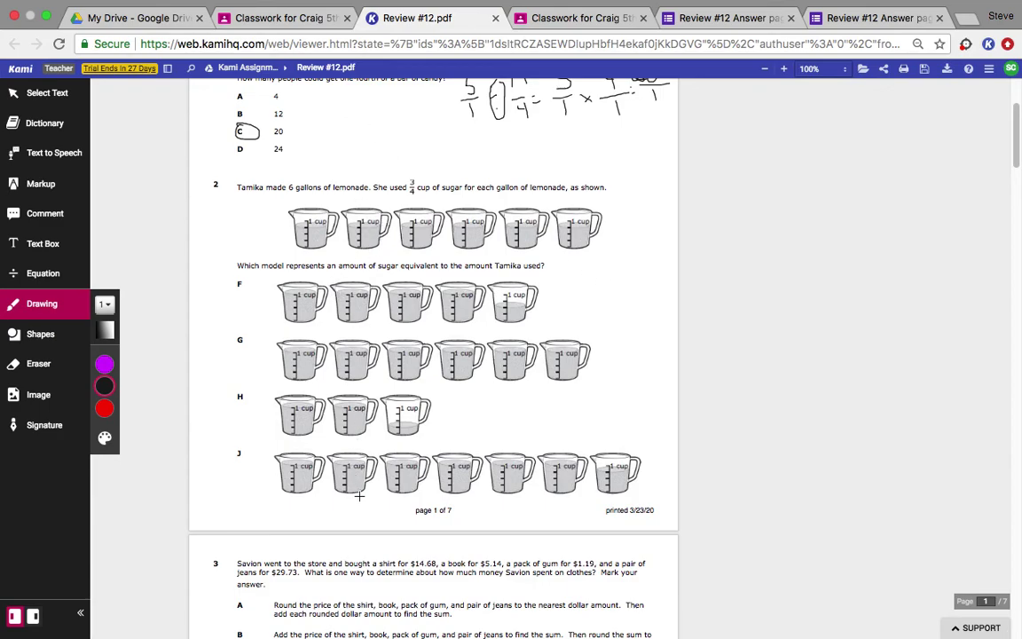
{"action": "scroll", "coordinate": [359, 494], "scroll_direction": "down", "scroll_amount": 15}
{"action": "scroll", "coordinate": [375, 561], "scroll_direction": "down", "scroll_amount": 20}
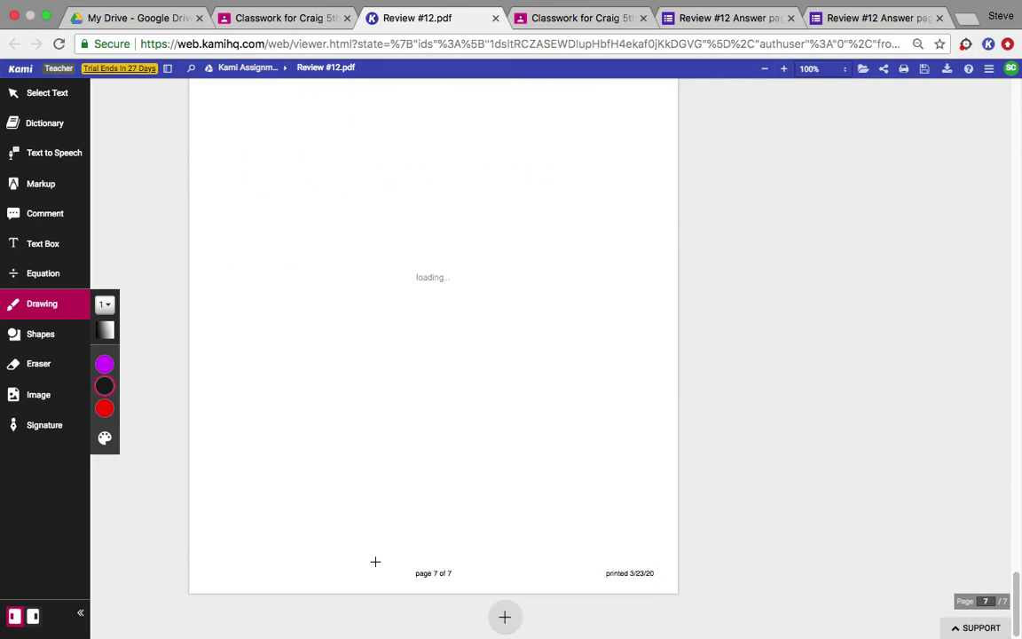